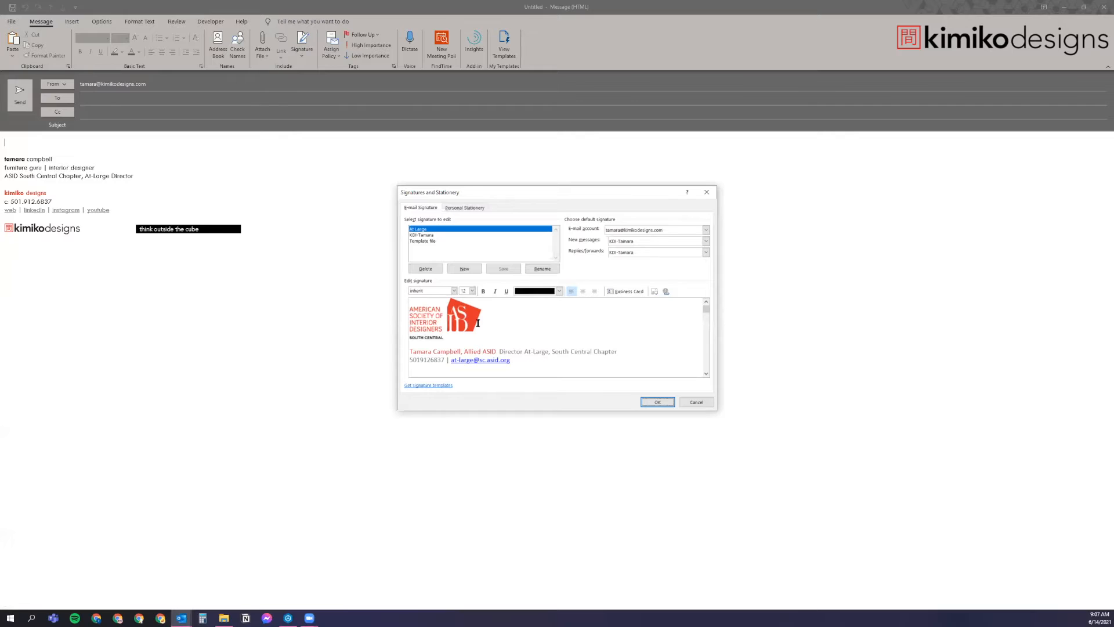
Copy the full content of the KDI signature into a new signature named New
{"action": "left_click", "coordinate": [430, 235]}
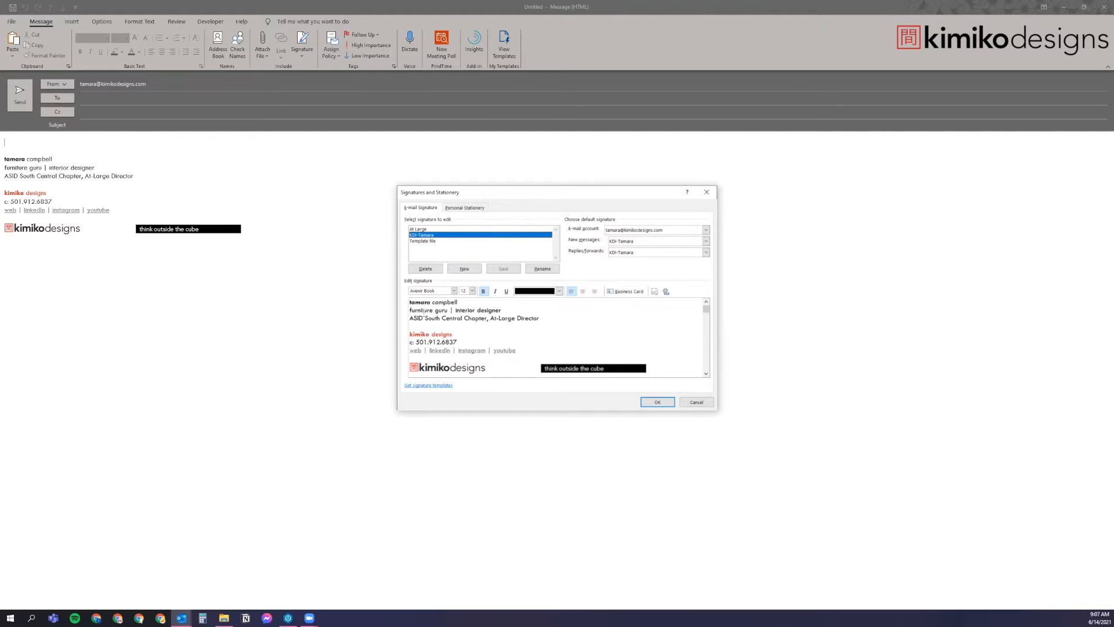
{"action": "mouse_move", "coordinate": [411, 302]}
{"action": "left_mouse_down"}
{"action": "mouse_move", "coordinate": [521, 343]}
{"action": "mouse_move", "coordinate": [649, 367]}
{"action": "left_mouse_up"}
{"action": "key", "text": "ctrl+c"}
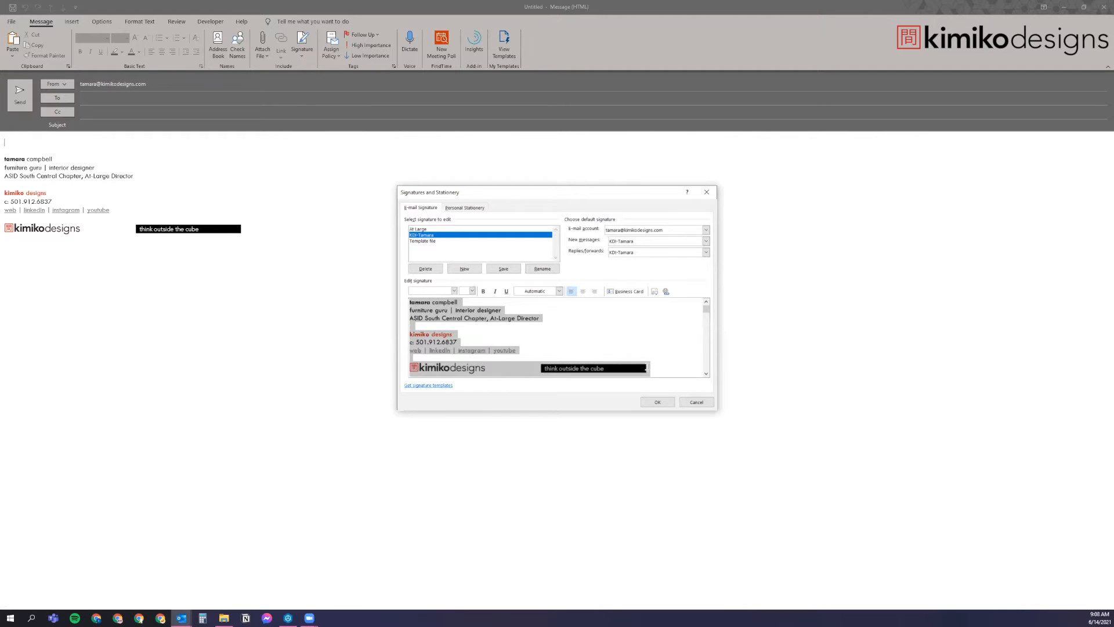
{"action": "left_click", "coordinate": [464, 268]}
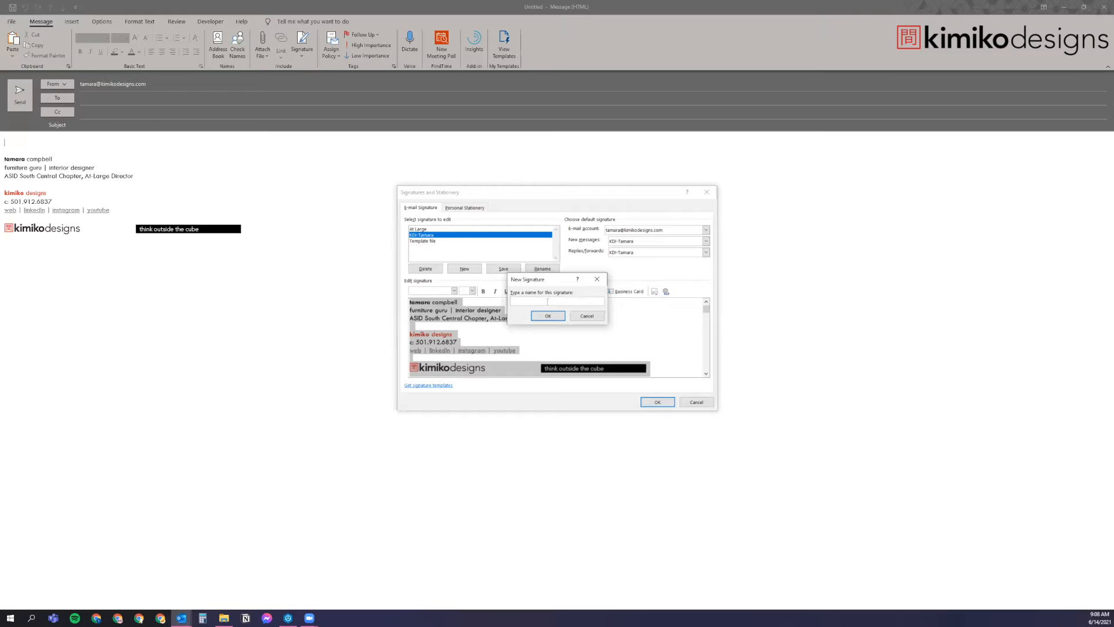
{"action": "type", "text": "New"}
{"action": "left_click", "coordinate": [548, 316]}
{"action": "left_click", "coordinate": [471, 319]}
{"action": "key", "text": "ctrl+v"}
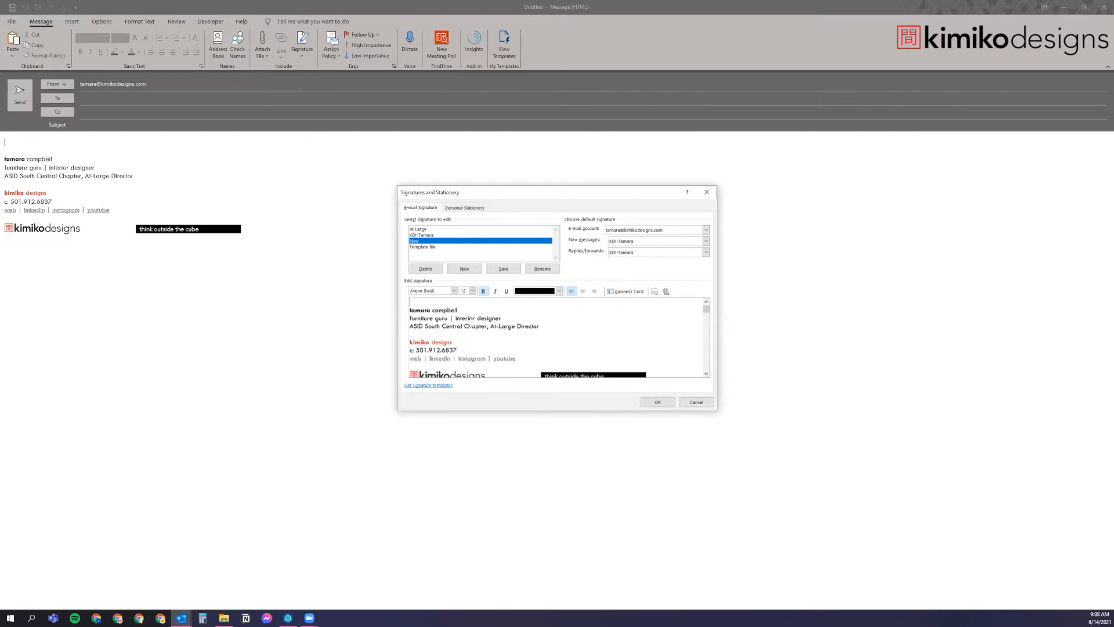
Add the italic line "Please note on Fridays I am heads down and may respond slower to emails." above the New signature's name block and save it
{"action": "key", "text": "ctrl+i"}
{"action": "type", "text": "Please note on Fr"}
{"action": "type", "text": "idays I am head"}
{"action": "type", "text": "s down and"}
{"action": "type", "text": " may"}
{"action": "type", "text": " rep"}
{"action": "type", "text": "spo"}
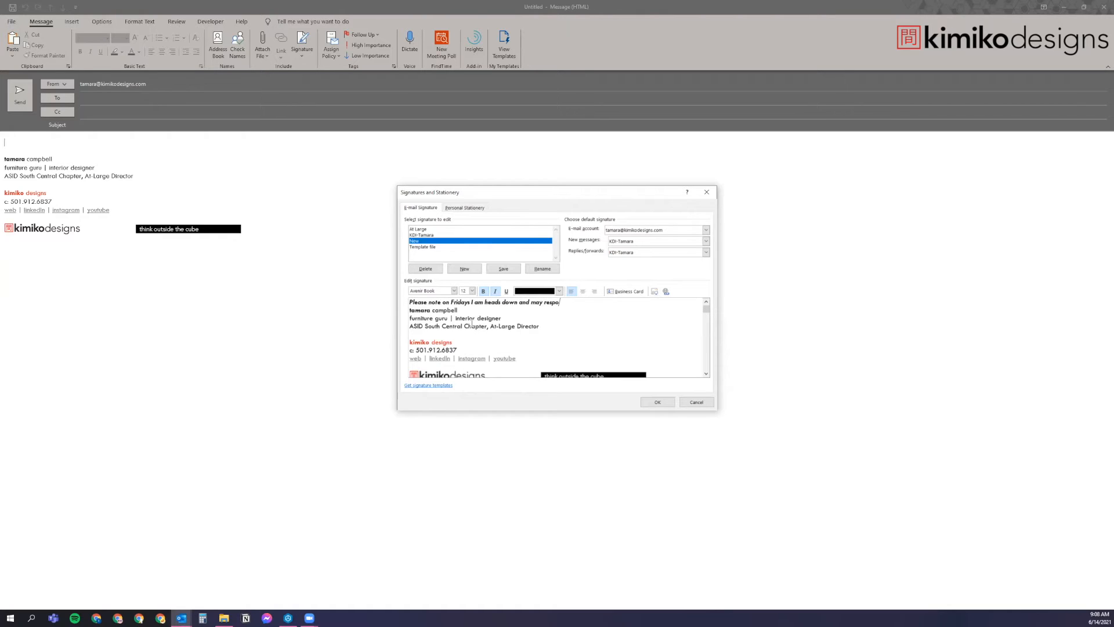
{"action": "type", "text": "nd slower to emails."}
{"action": "key", "text": "Return"}
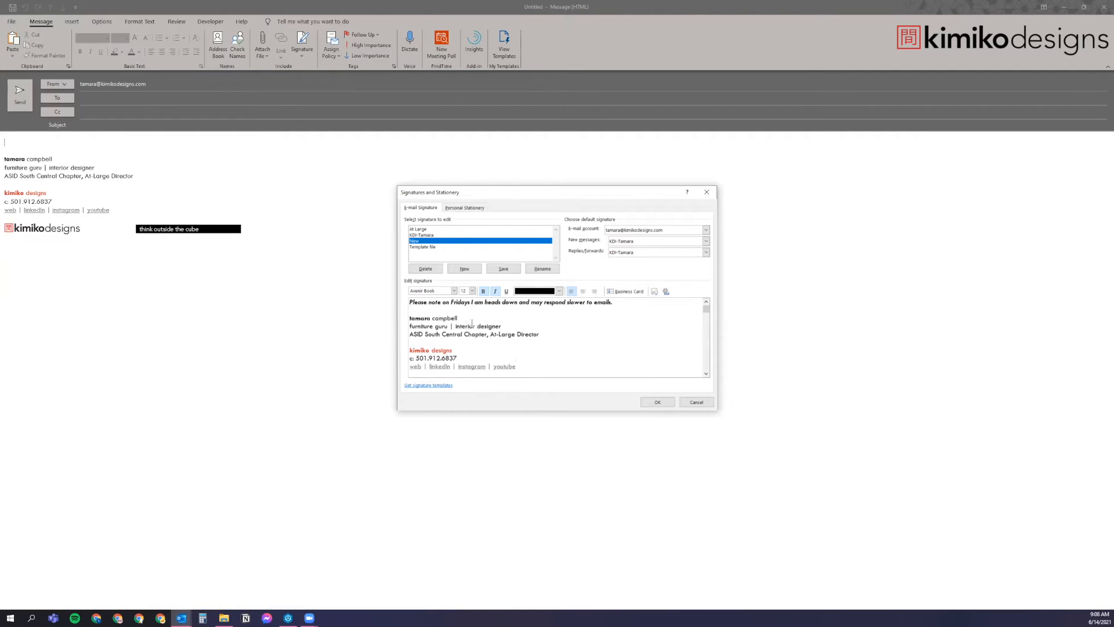
{"action": "left_click", "coordinate": [503, 268]}
Review the saved signatures and the default signature choices for new messages and replies/forwards, keeping the KDI signature for both
{"action": "left_click", "coordinate": [425, 235]}
{"action": "left_click", "coordinate": [430, 240]}
{"action": "left_click", "coordinate": [433, 235]}
{"action": "left_click", "coordinate": [648, 241]}
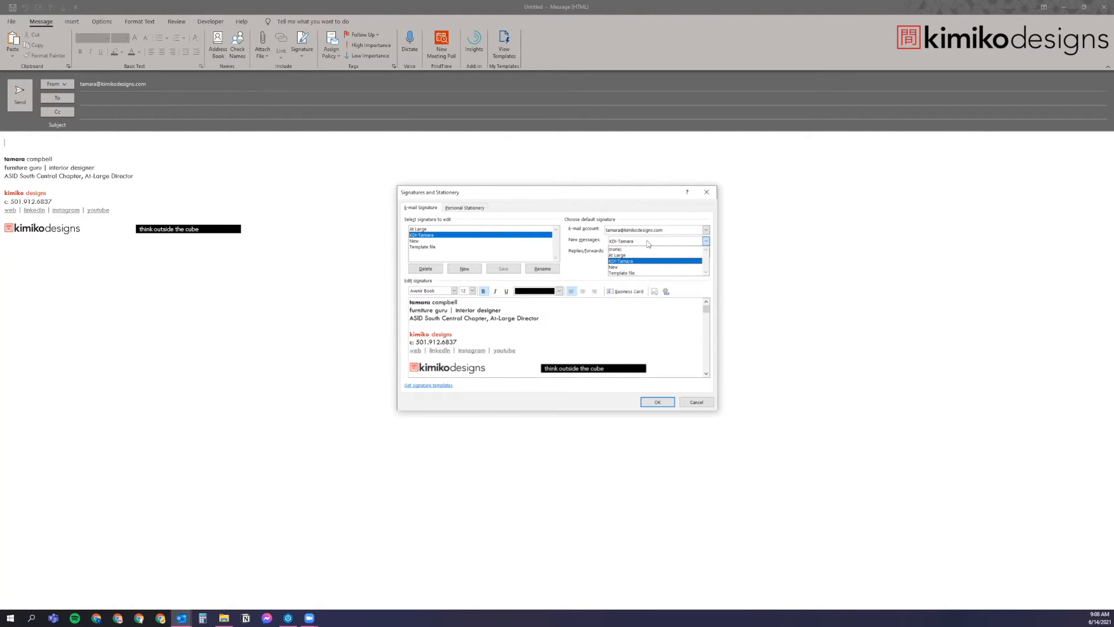
{"action": "left_click", "coordinate": [617, 261]}
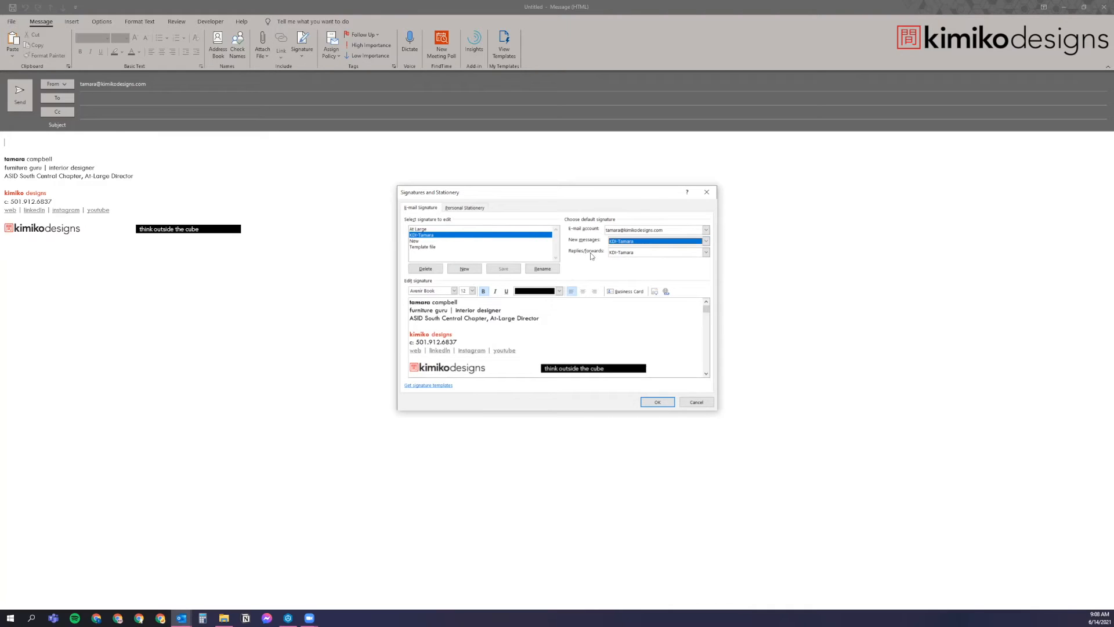
{"action": "left_click", "coordinate": [654, 253]}
{"action": "left_click", "coordinate": [653, 273]}
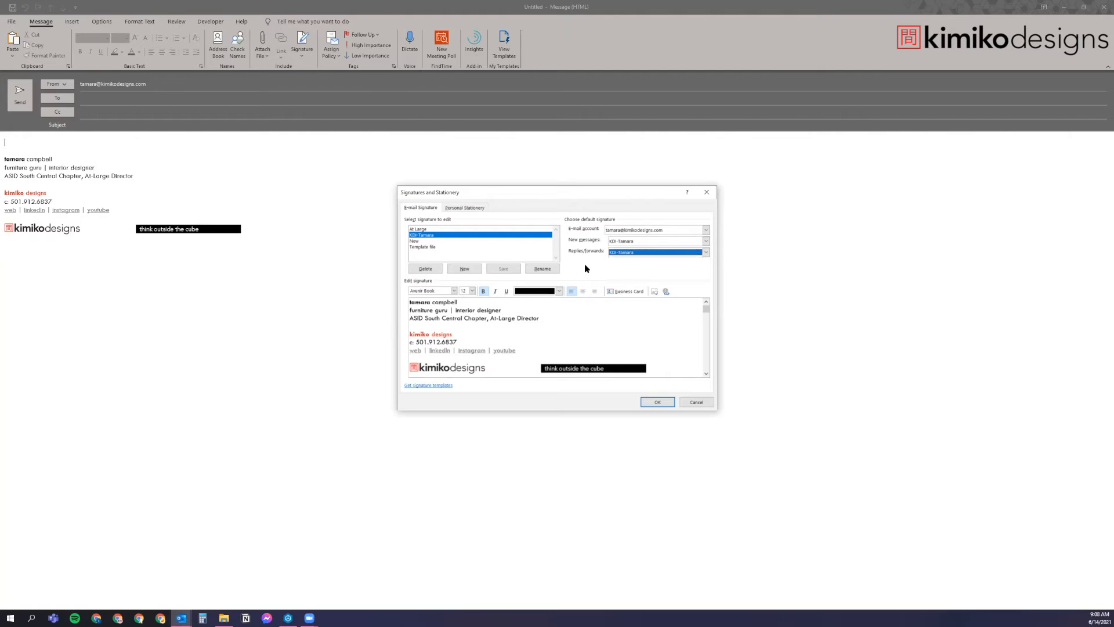
{"action": "left_click", "coordinate": [584, 324]}
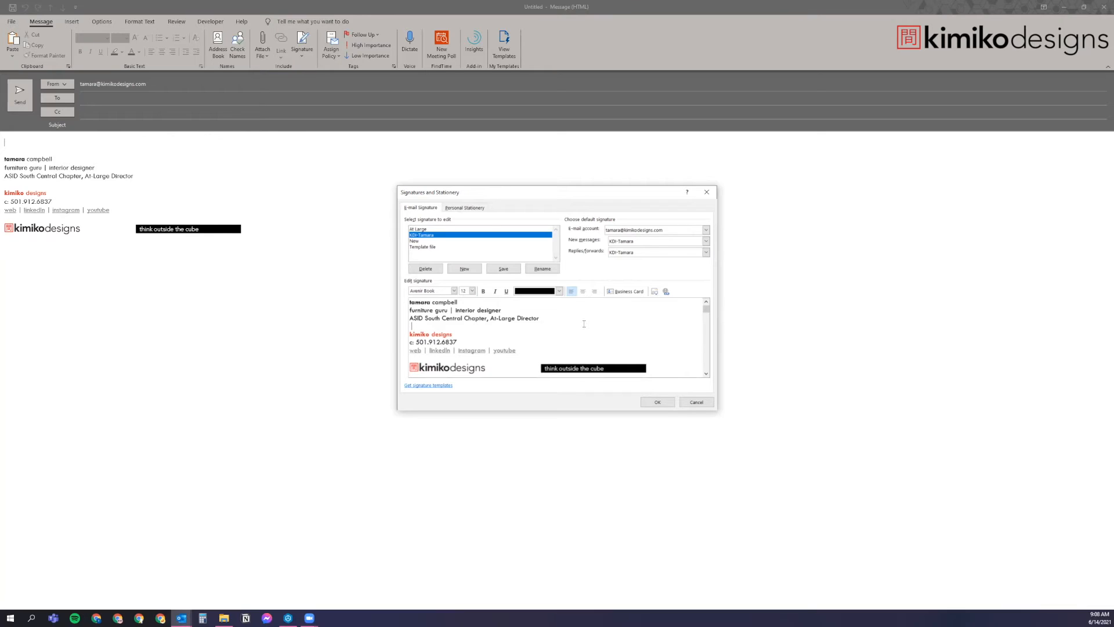
{"action": "left_click", "coordinate": [442, 341]}
{"action": "left_click", "coordinate": [706, 252]}
{"action": "left_click", "coordinate": [598, 267]}
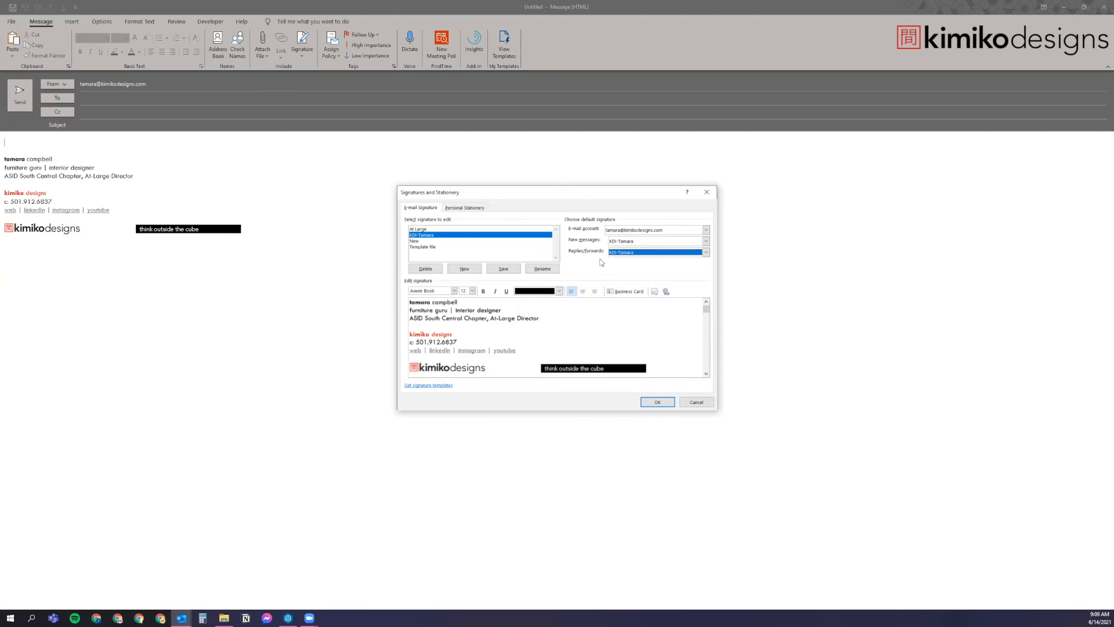
Examine the greeting, body and action items layout of the Template file signature and leave the signature settings without changes
{"action": "left_click", "coordinate": [423, 246]}
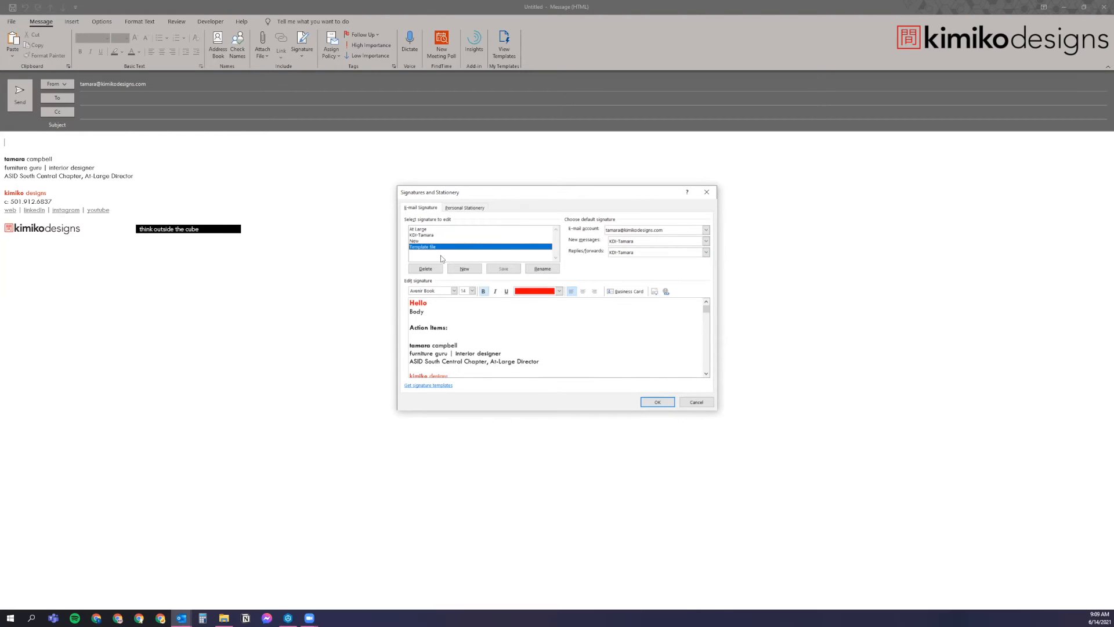
{"action": "left_click", "coordinate": [455, 322]}
{"action": "left_click", "coordinate": [414, 303]}
{"action": "left_click", "coordinate": [437, 328]}
{"action": "left_click_drag", "start_coordinate": [458, 329], "coordinate": [409, 301]}
{"action": "left_click", "coordinate": [695, 401]}
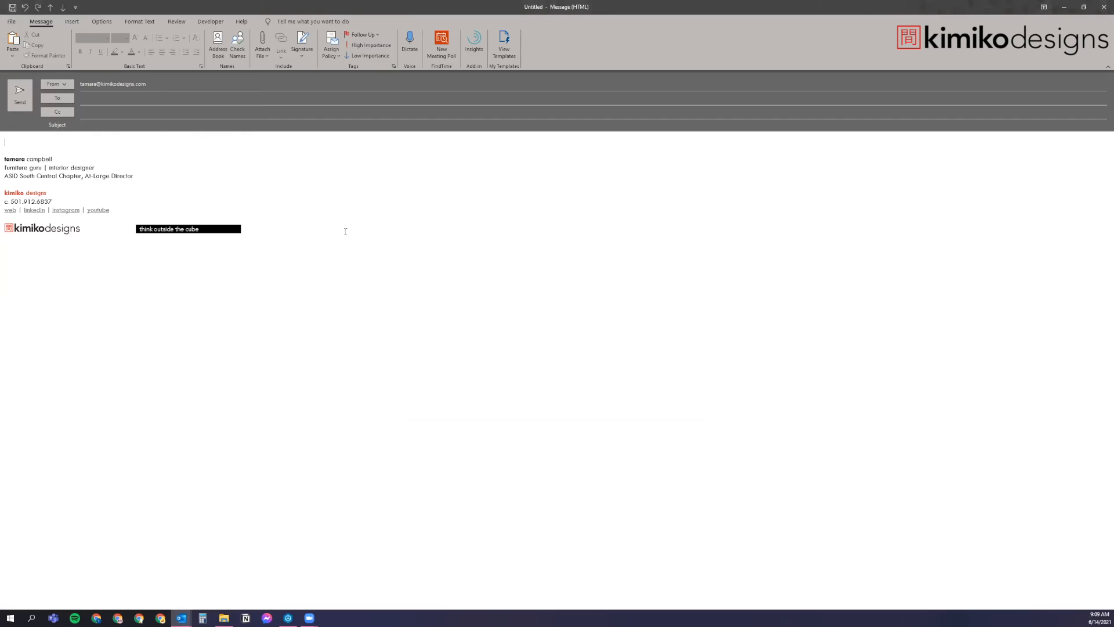
Replace the message's signature with Template file and remove the blank lines above the Hello greeting
{"action": "left_click", "coordinate": [264, 56]}
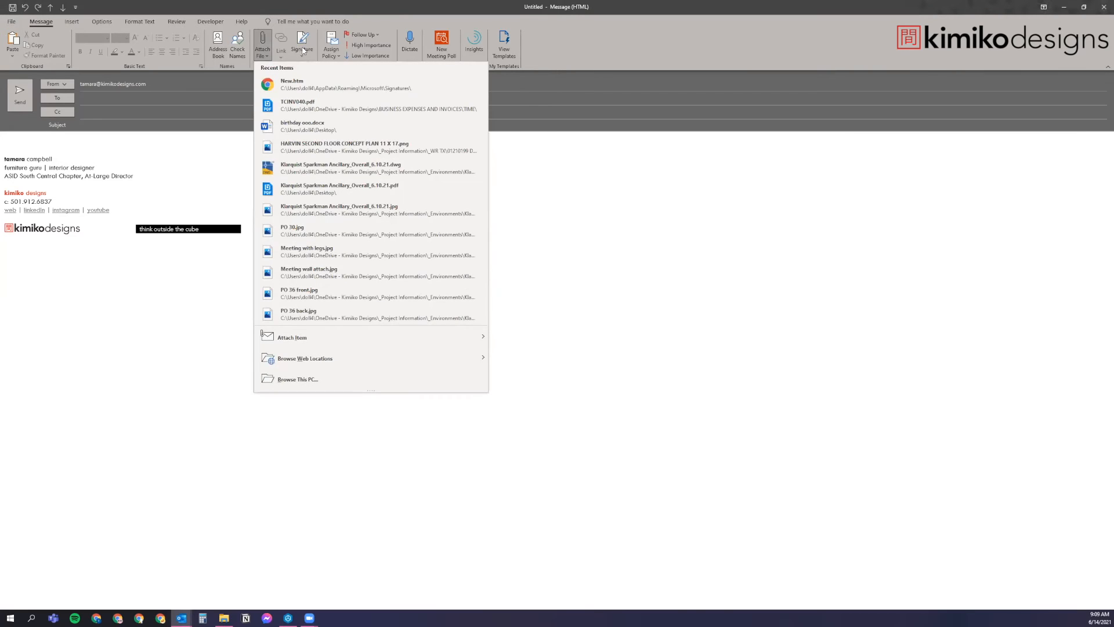
{"action": "left_click", "coordinate": [303, 51]}
{"action": "left_click", "coordinate": [318, 104]}
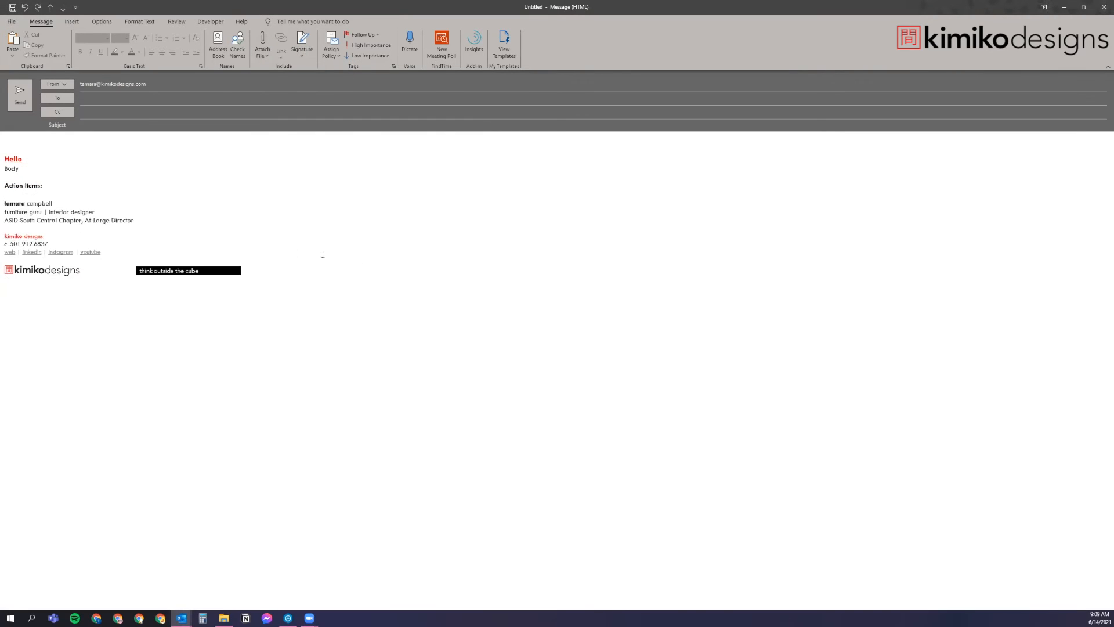
{"action": "left_click", "coordinate": [11, 135]}
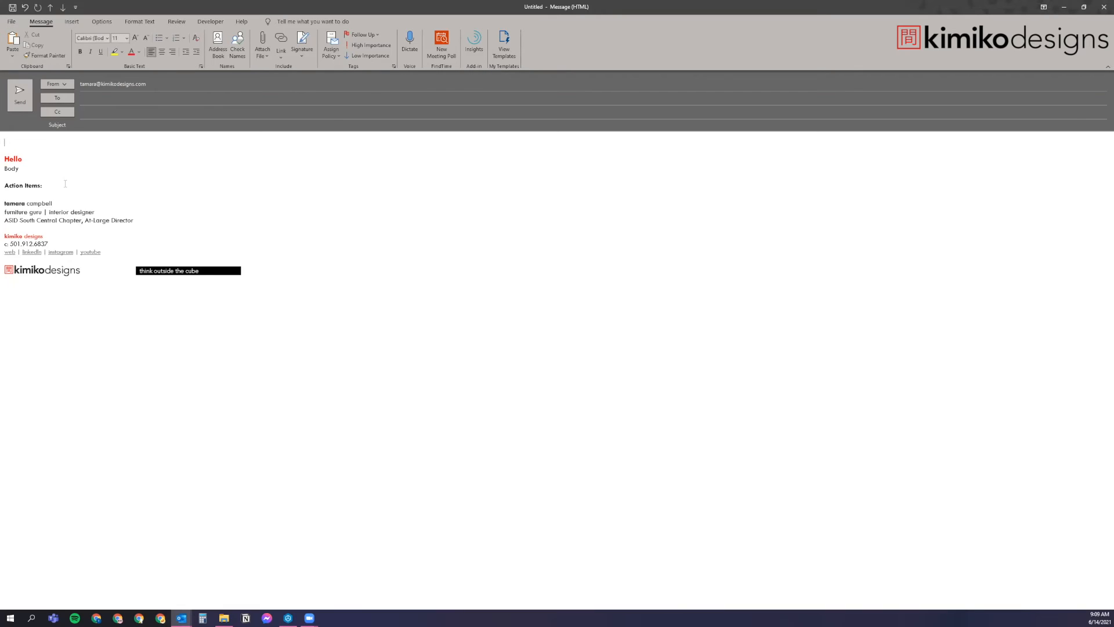
{"action": "key", "text": "Delete"}
{"action": "key", "text": "Delete"}
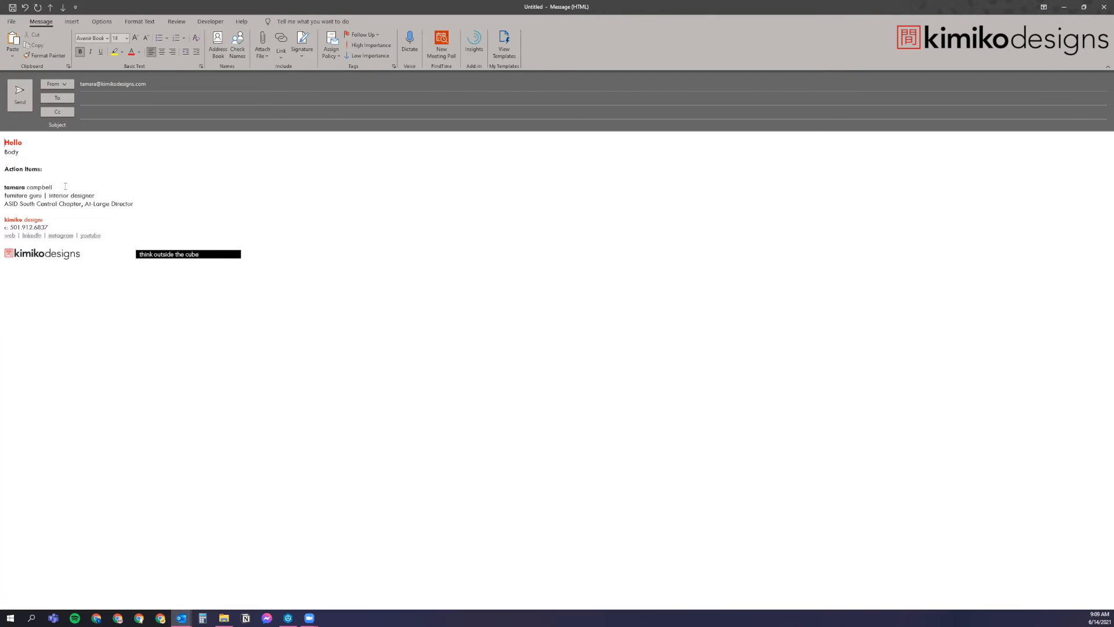
Review the Hello and Action Items placeholders in the message and the list of available signatures
{"action": "left_click", "coordinate": [22, 142]}
{"action": "left_click", "coordinate": [39, 169]}
{"action": "left_click", "coordinate": [47, 170]}
{"action": "left_click", "coordinate": [312, 55]}
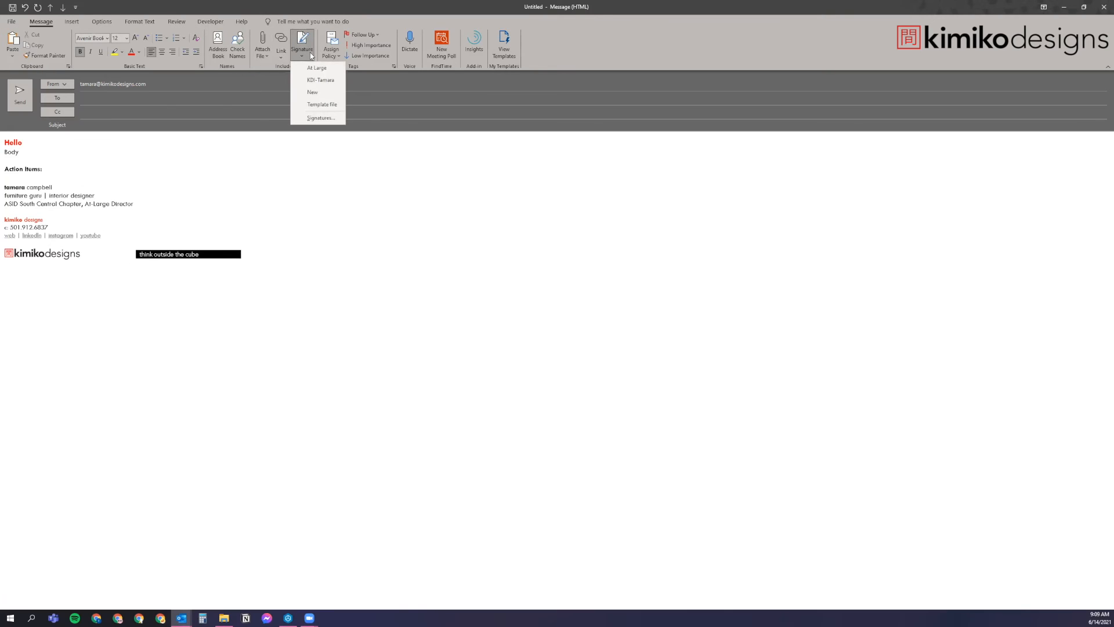
{"action": "left_click", "coordinate": [256, 167]}
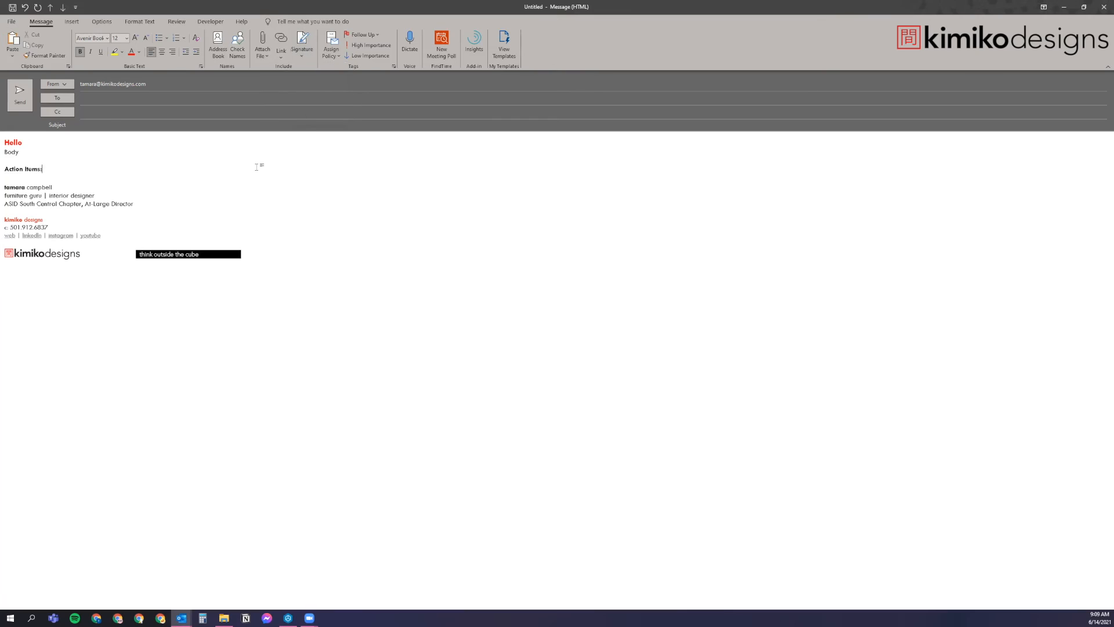
Show My Templates, examine the title and body fields of a blank new template, and cancel it
{"action": "left_click", "coordinate": [501, 52]}
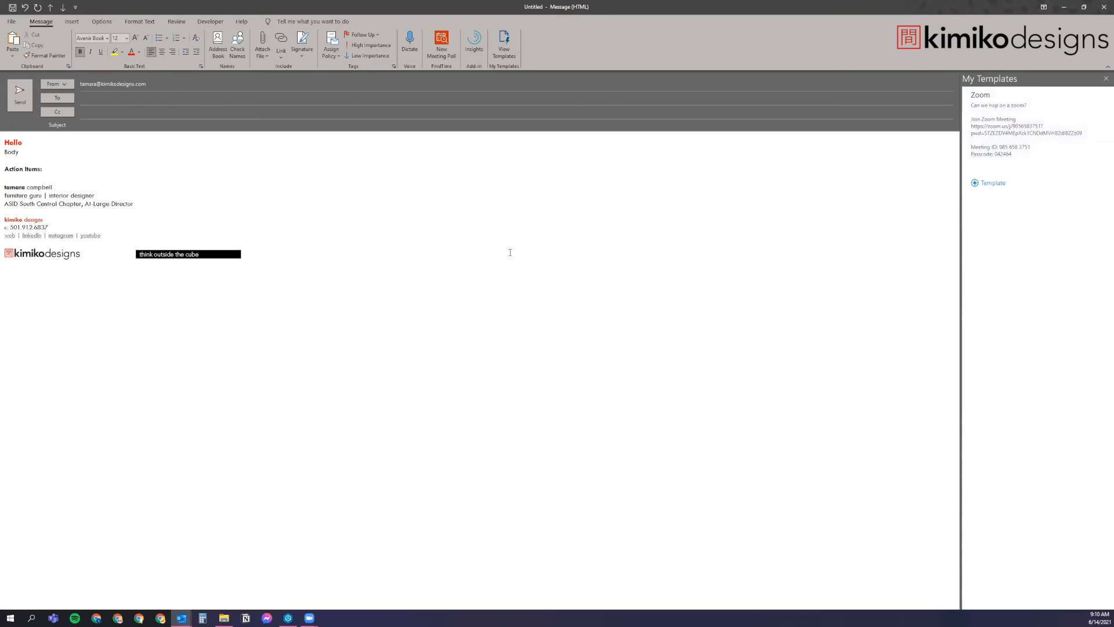
{"action": "left_click", "coordinate": [989, 183]}
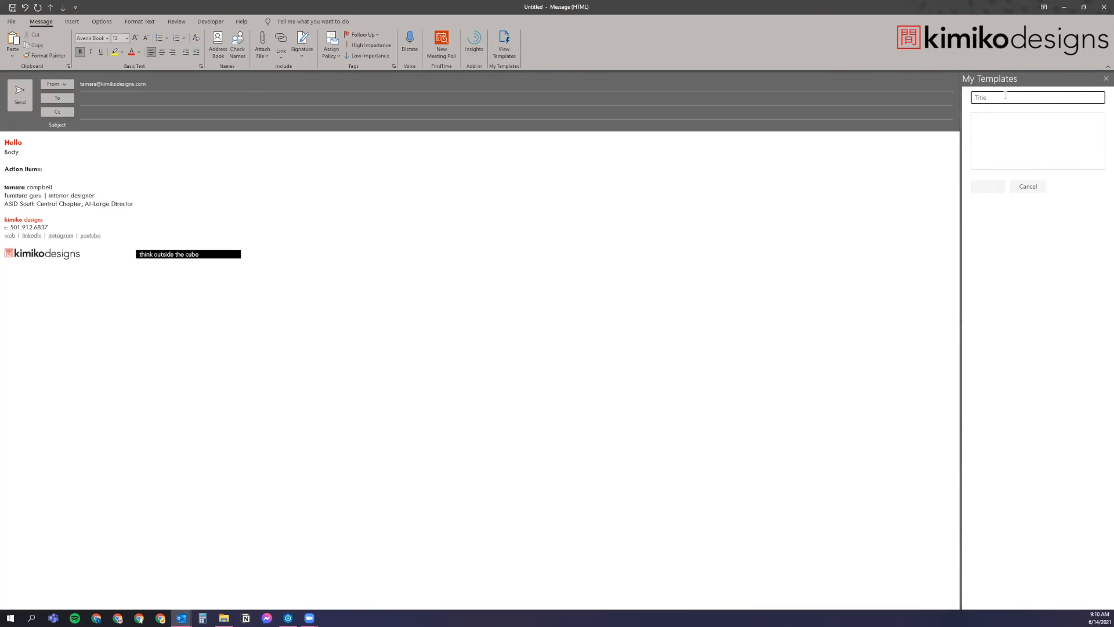
{"action": "left_click", "coordinate": [1005, 130]}
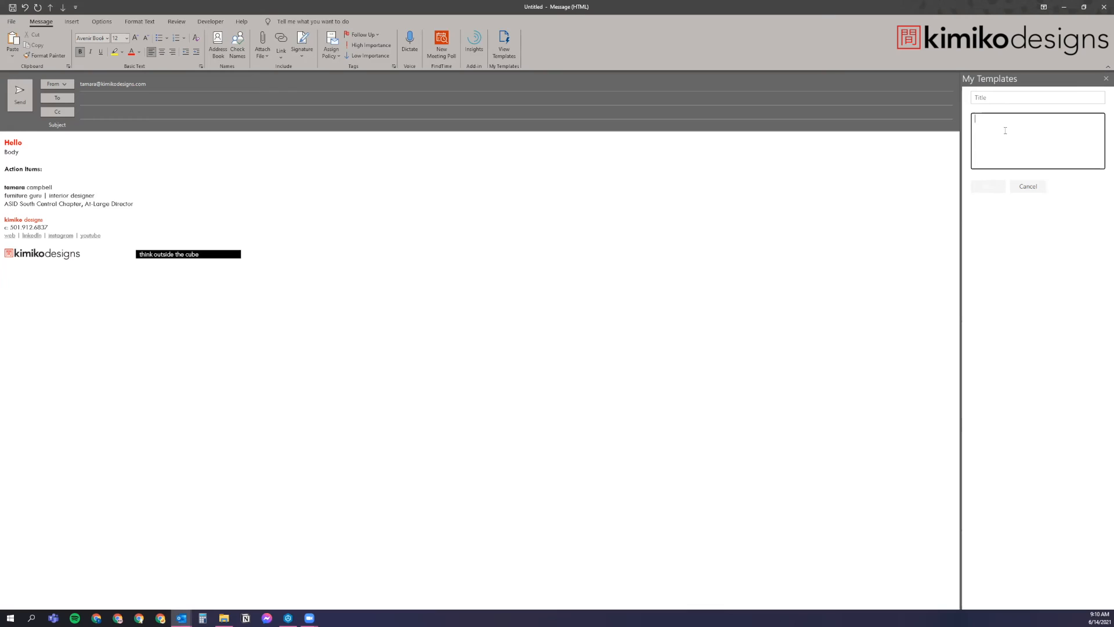
{"action": "left_click", "coordinate": [1028, 186]}
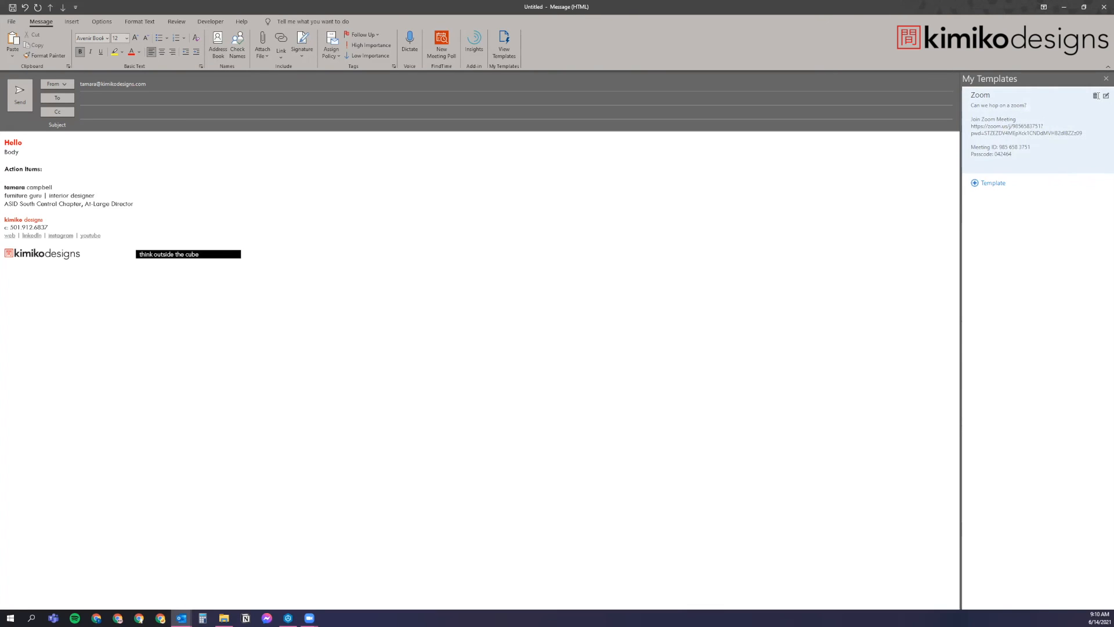
{"action": "left_click", "coordinate": [93, 155]}
{"action": "left_click", "coordinate": [87, 179]}
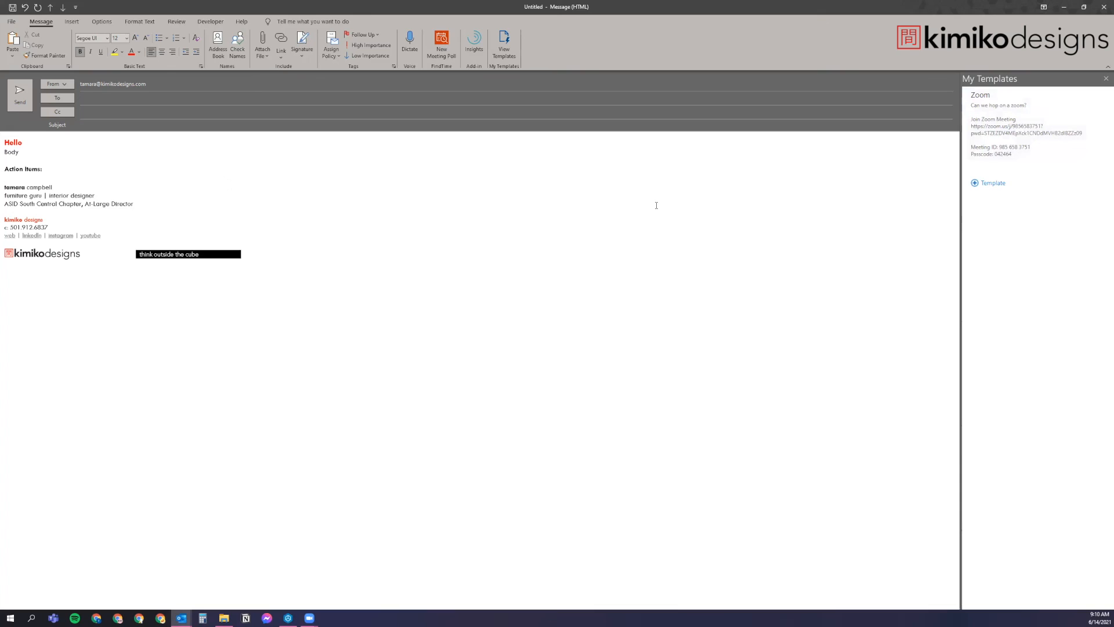